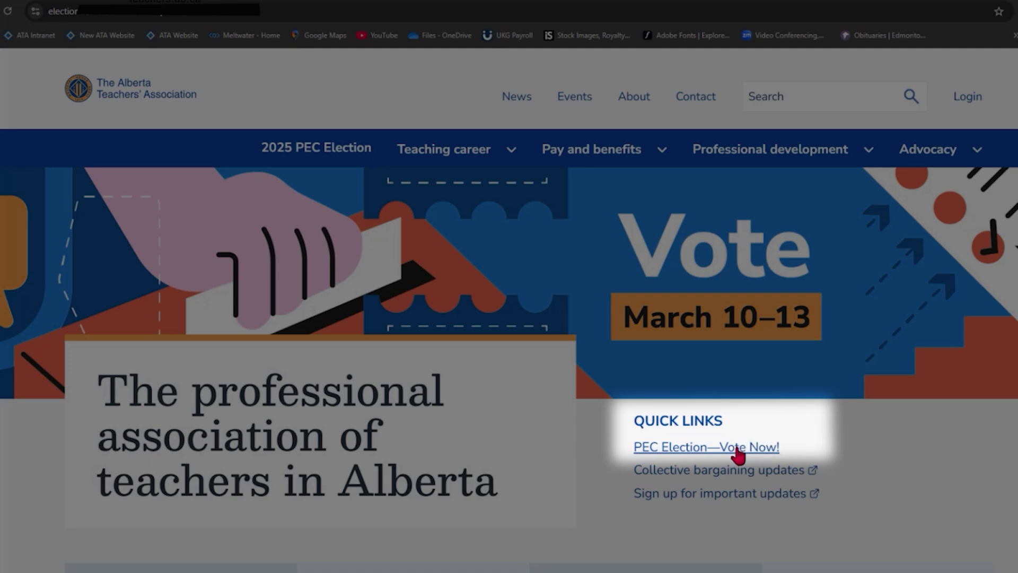
# Open the 2025 PEC Election page from Quick Links and follow its Vote here card to sign-in.
pyautogui.click(735, 445)
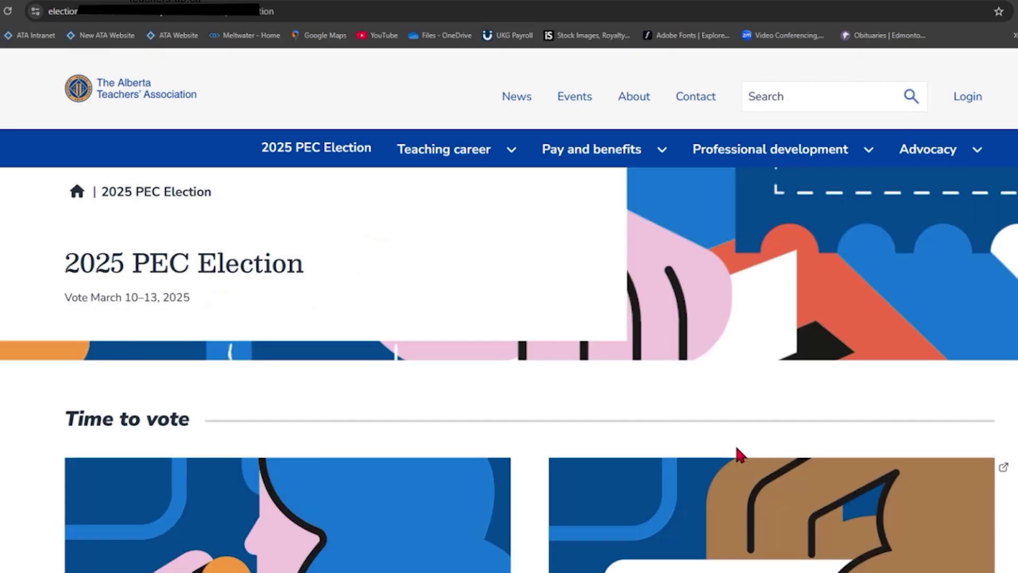
pyautogui.scroll(-4, 736, 448)
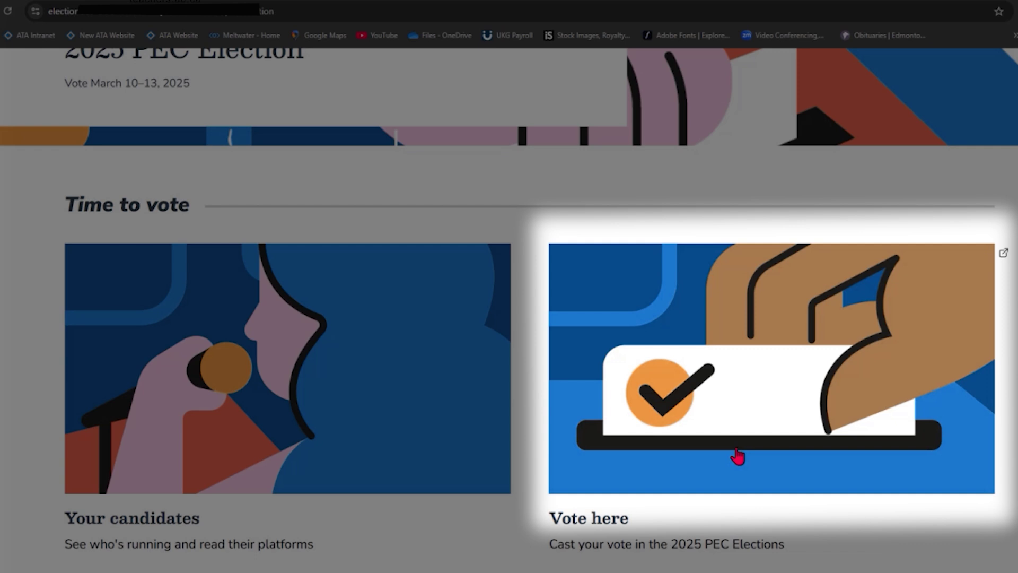
pyautogui.click(753, 399)
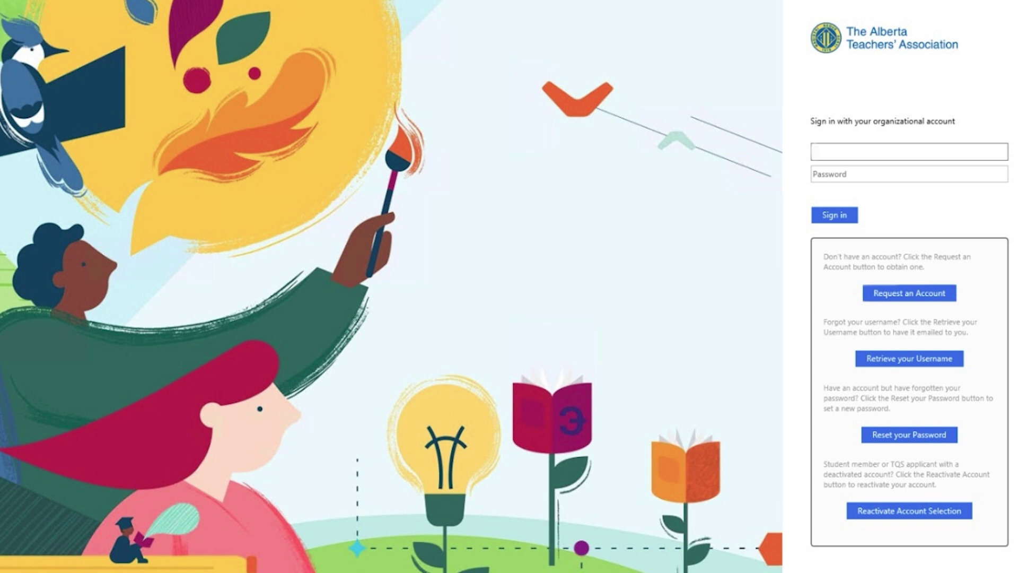
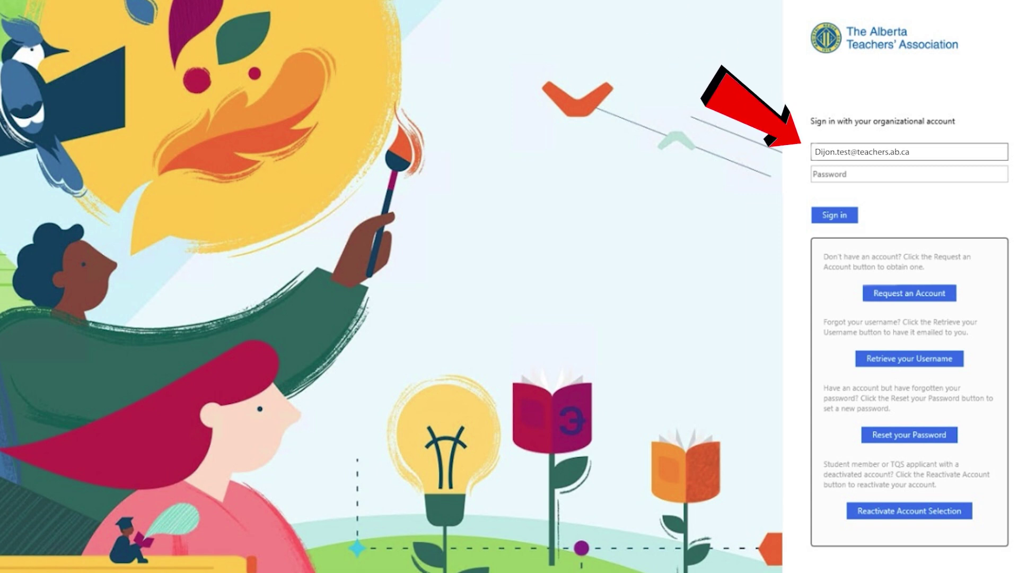
# Sign in with the member's username and password, then continue to the BigPulse vote.
pyautogui.press('Tab')
pyautogui.write('**************')
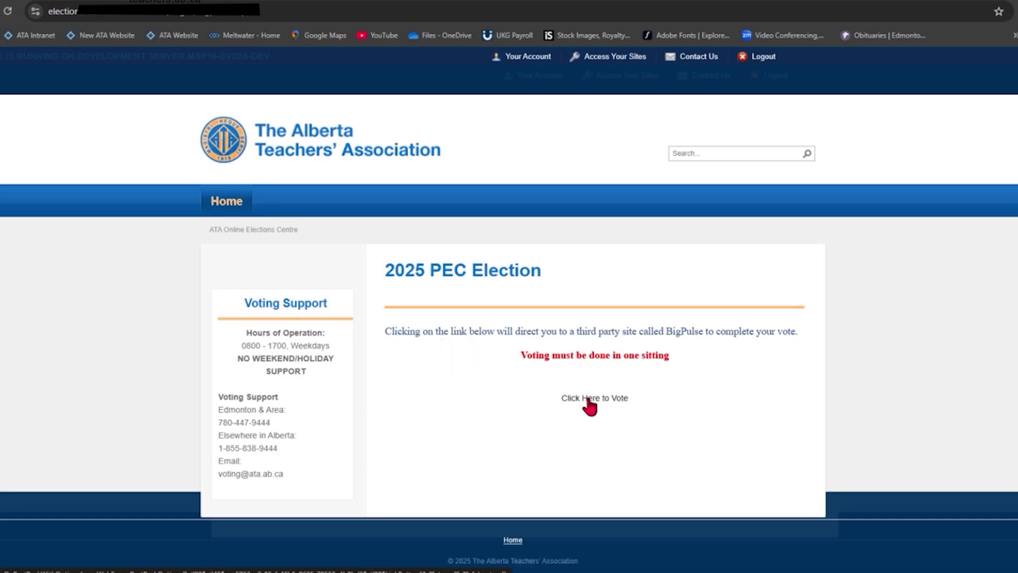
pyautogui.click(589, 400)
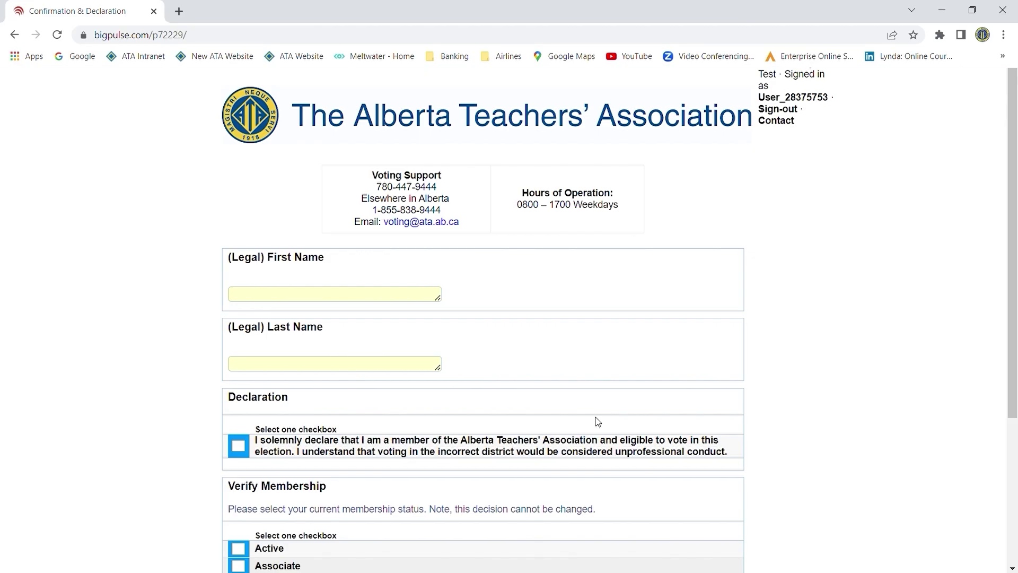
# Enter the member's legal first and last name on the confirmation form.
pyautogui.click(338, 295)
pyautogui.write('Di')
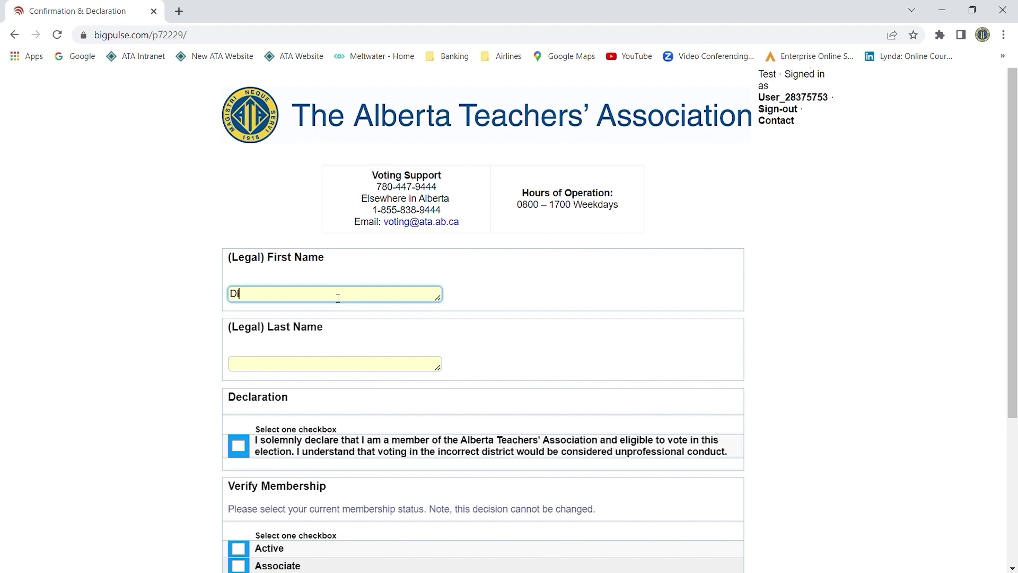
pyautogui.write('jon')
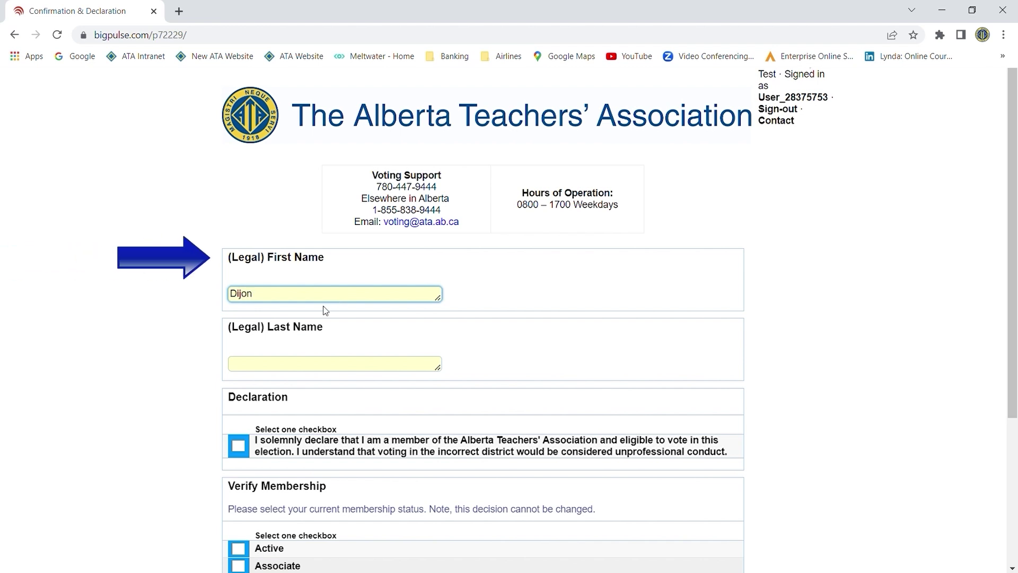
pyautogui.click(309, 370)
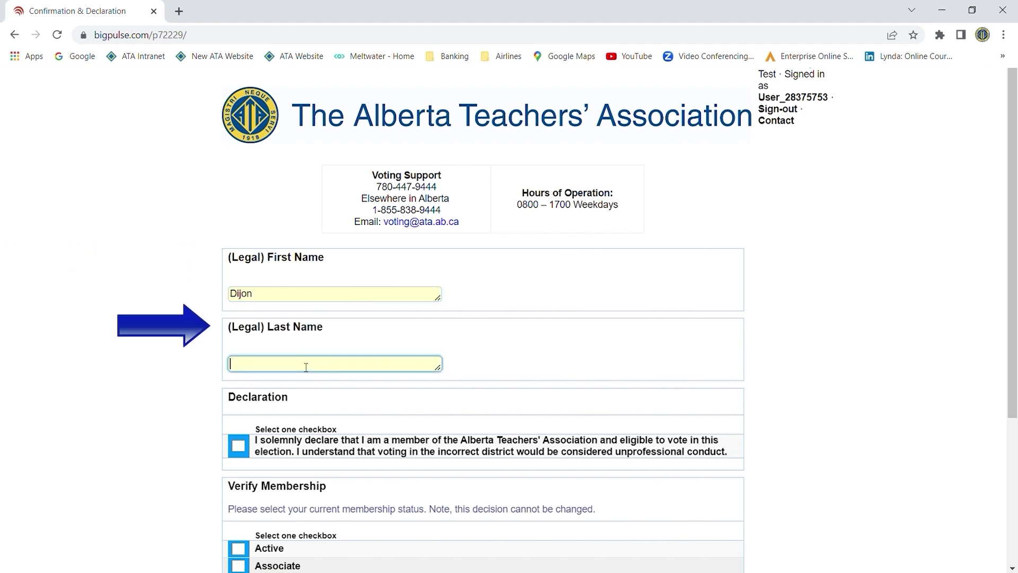
pyautogui.write('Test')
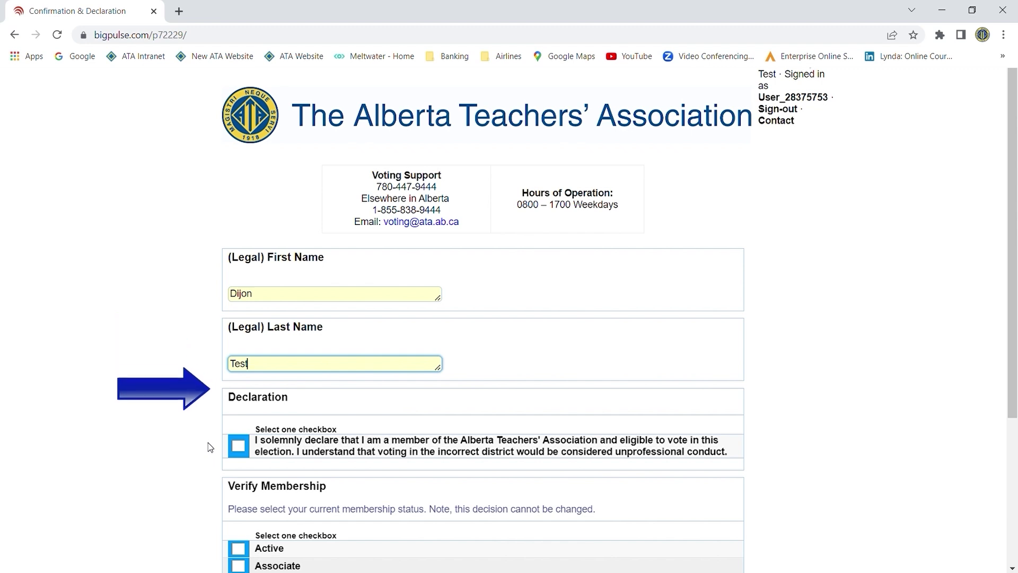
# Sign the eligibility declaration, mark membership Active, then submit and confirm the form.
pyautogui.click(238, 446)
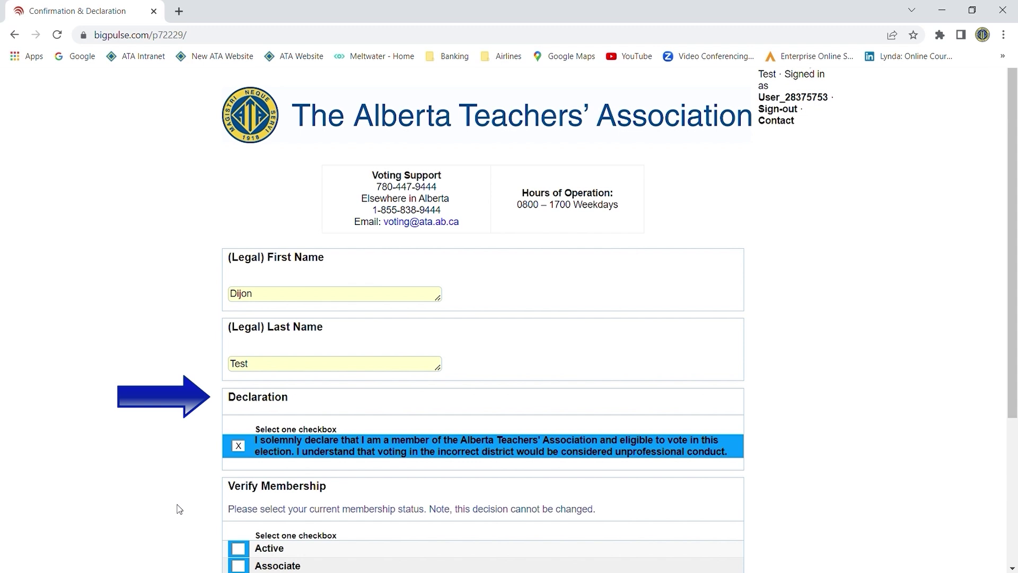
pyautogui.scroll(-4, 178, 508)
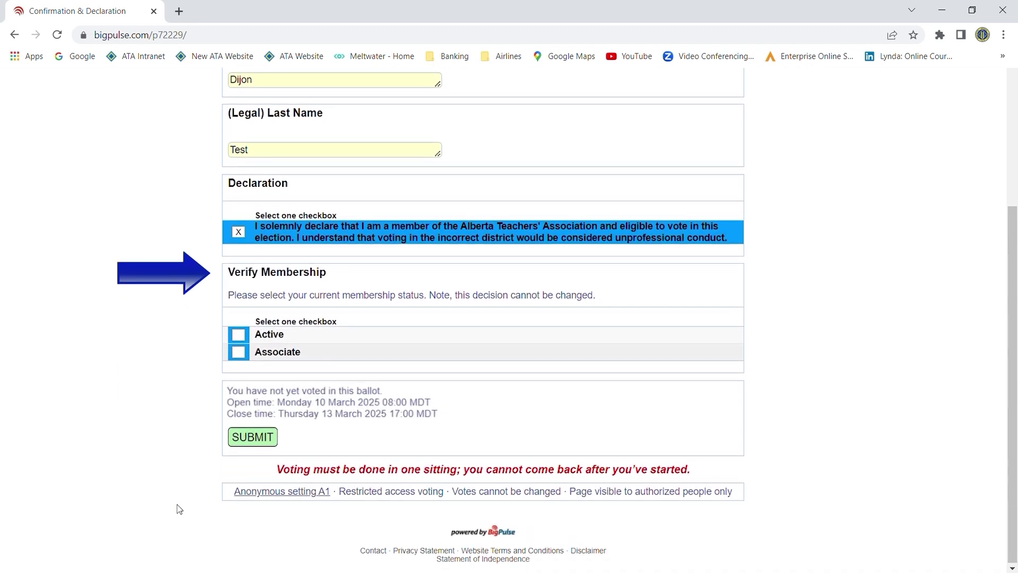
pyautogui.click(240, 336)
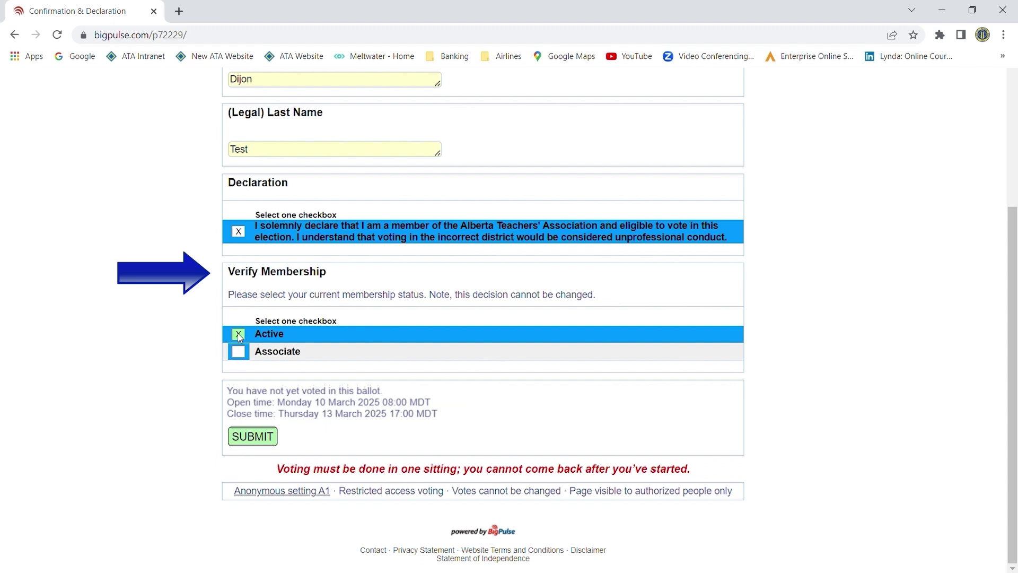
pyautogui.click(254, 437)
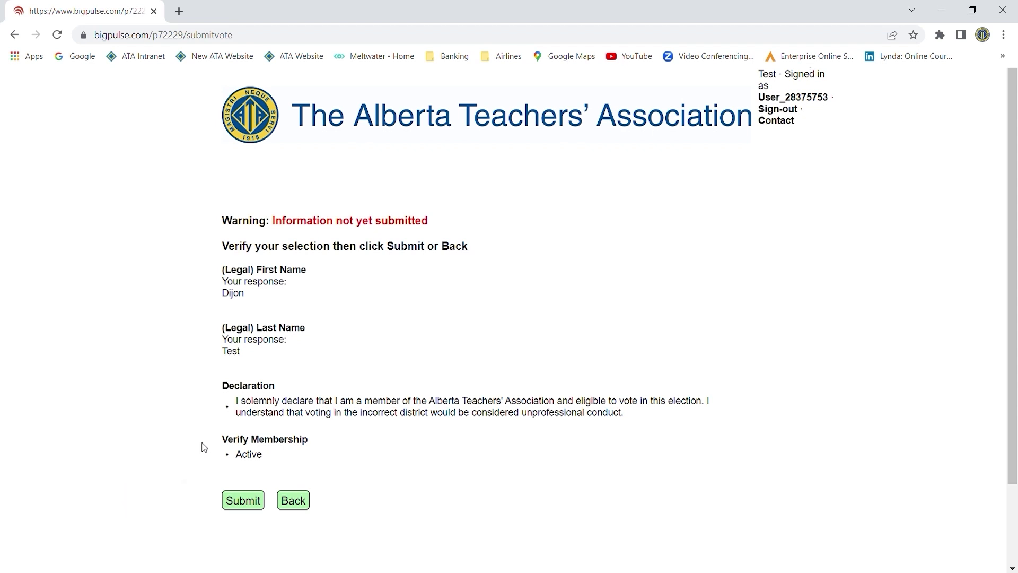
pyautogui.click(246, 505)
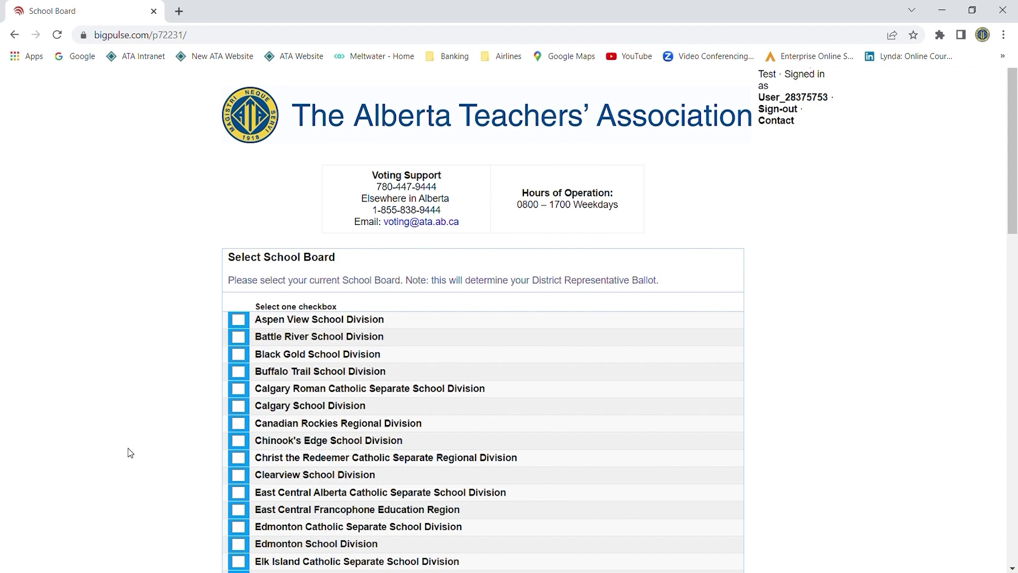
# Select Foothills School Division as the current school board and confirm the submission.
pyautogui.scroll(-6, 129, 450)
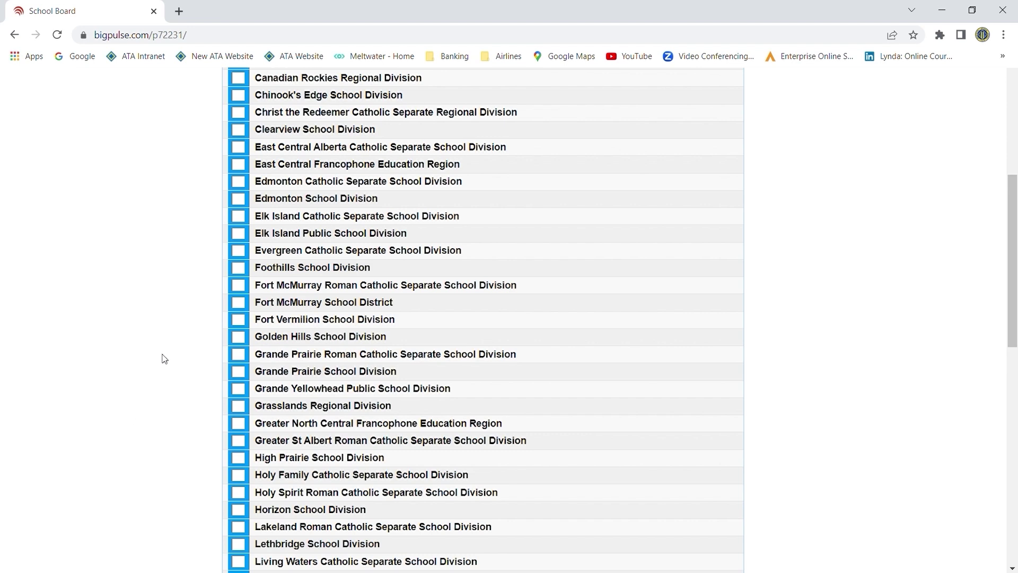
pyautogui.click(239, 269)
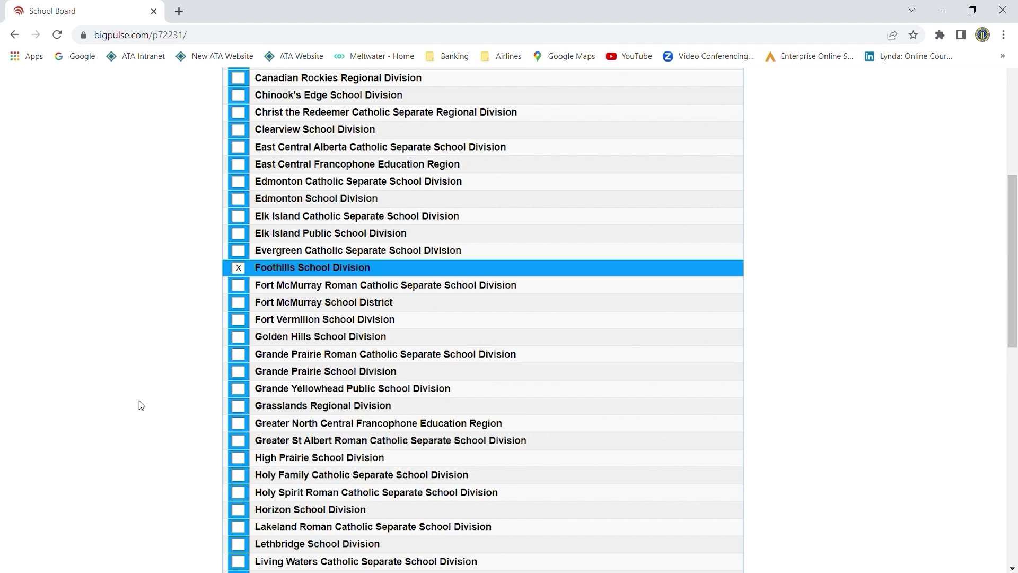
pyautogui.scroll(-7, 142, 404)
pyautogui.scroll(-5, 142, 405)
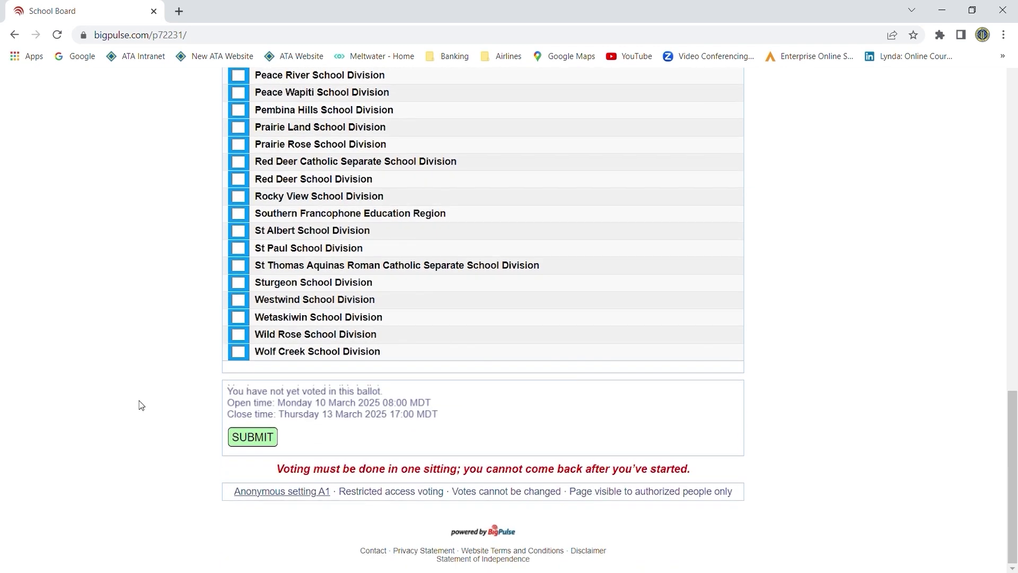
pyautogui.click(252, 438)
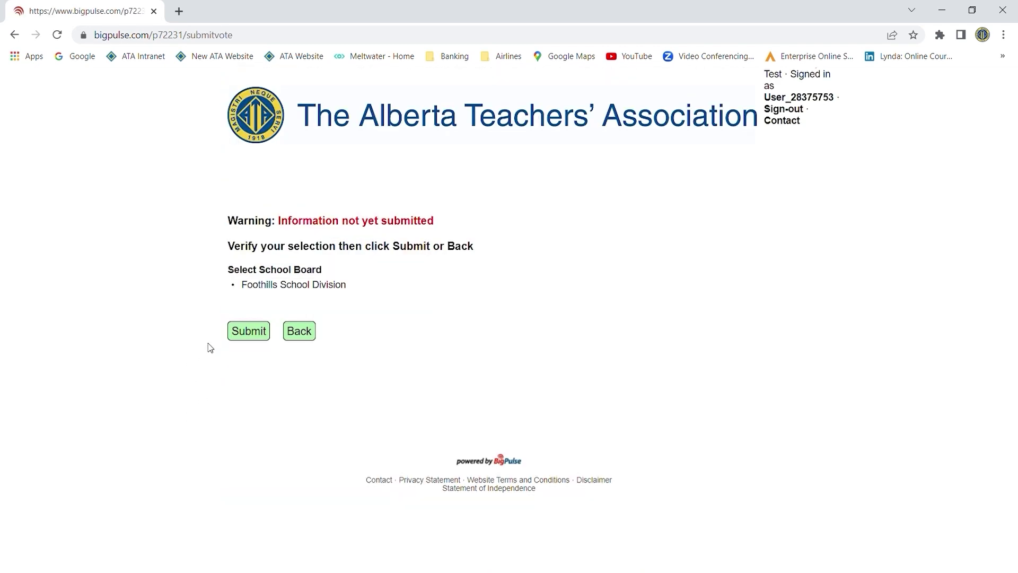
pyautogui.click(253, 334)
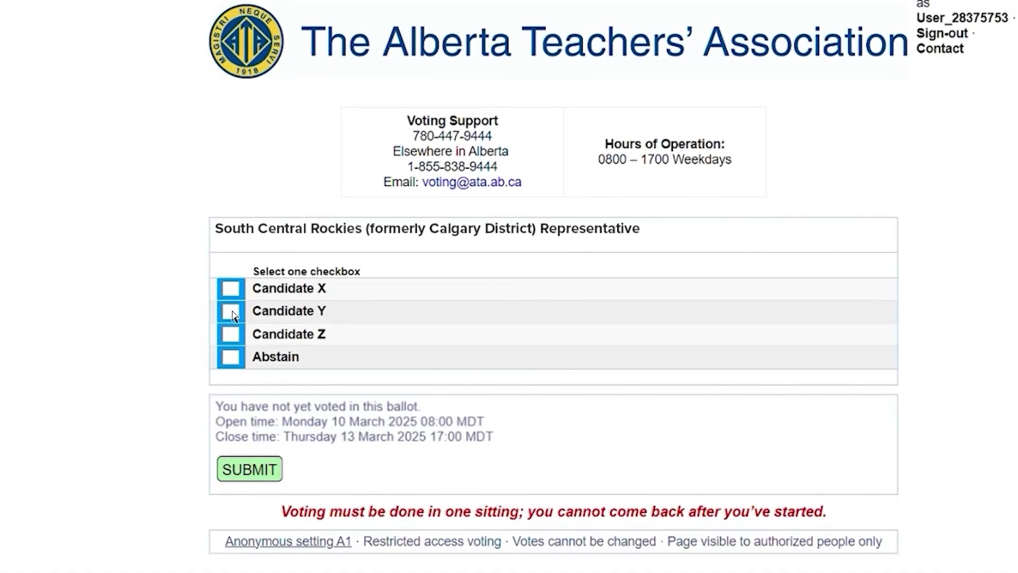
# Vote Candidate Y, go back, change the representative vote to Candidate Z, and confirm it.
pyautogui.click(235, 320)
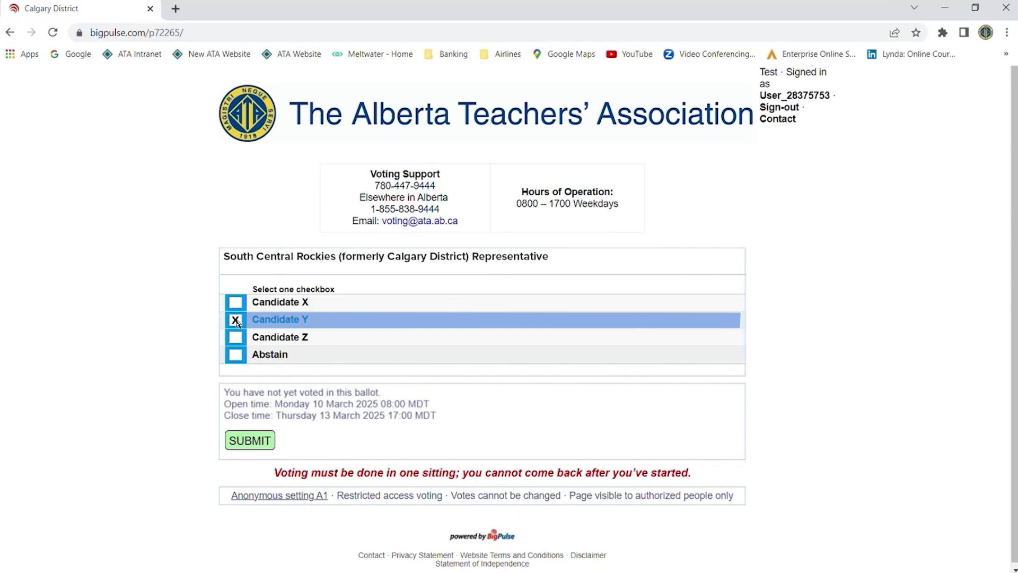
pyautogui.click(251, 441)
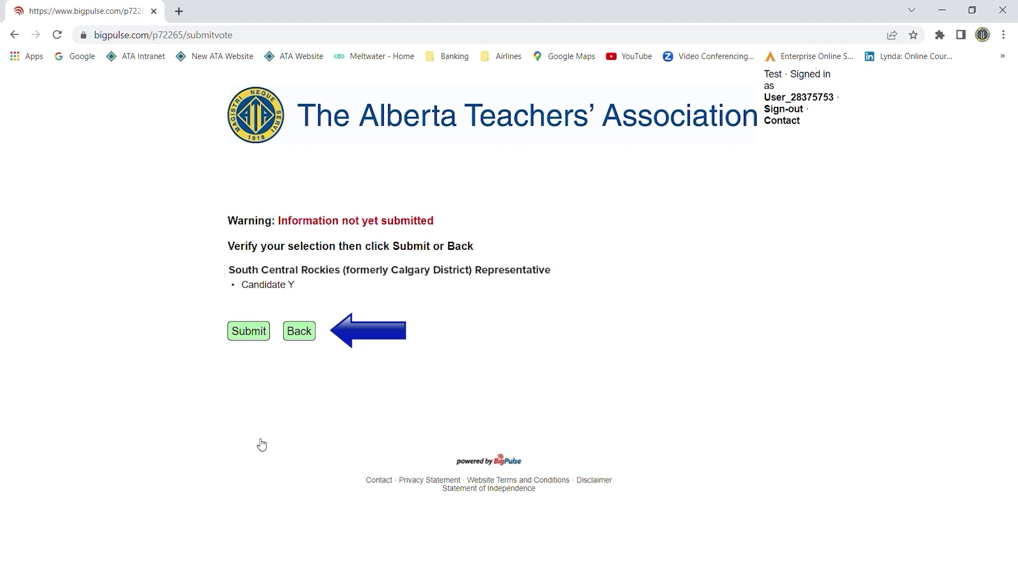
pyautogui.click(303, 334)
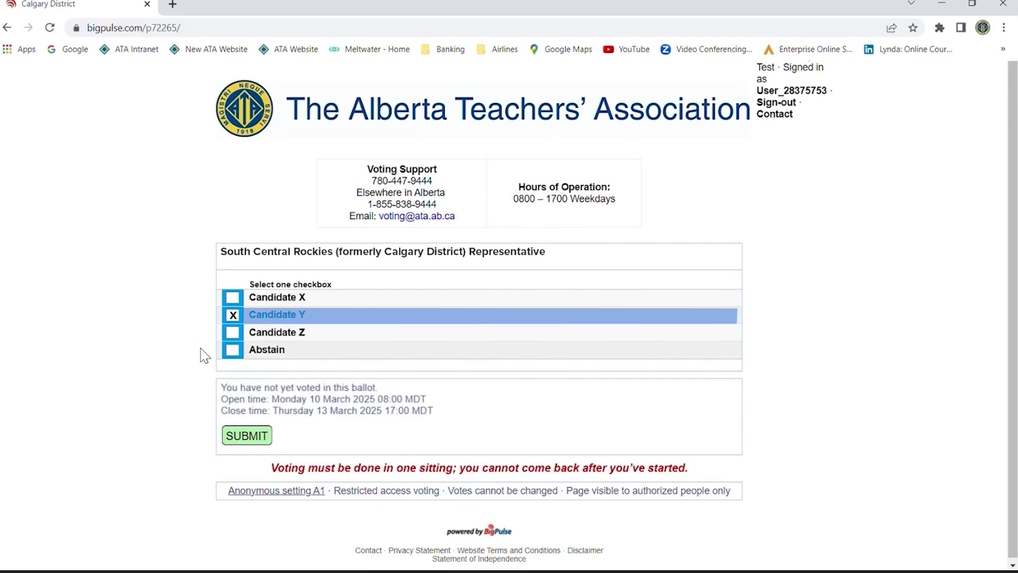
pyautogui.click(233, 333)
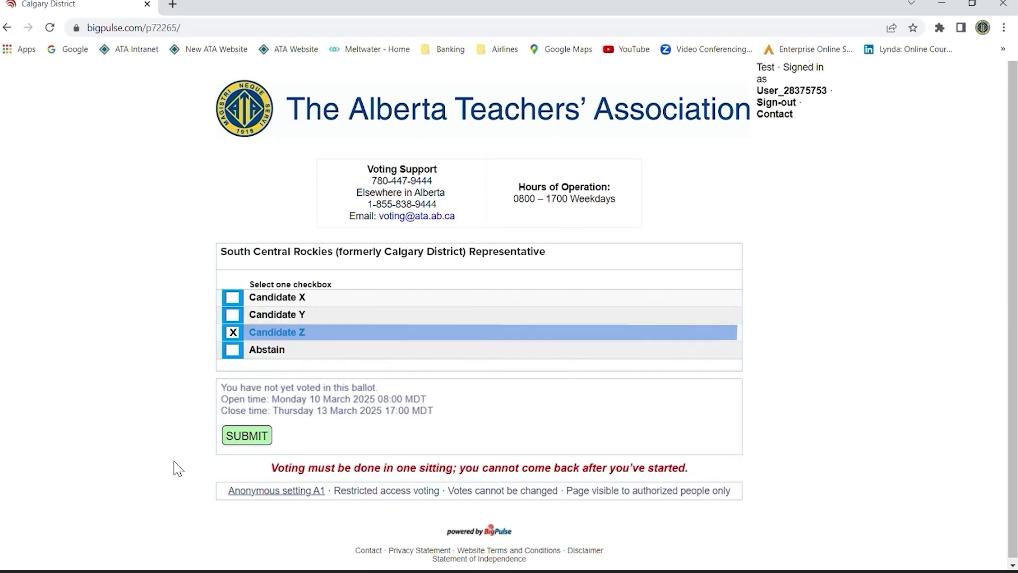
pyautogui.click(242, 435)
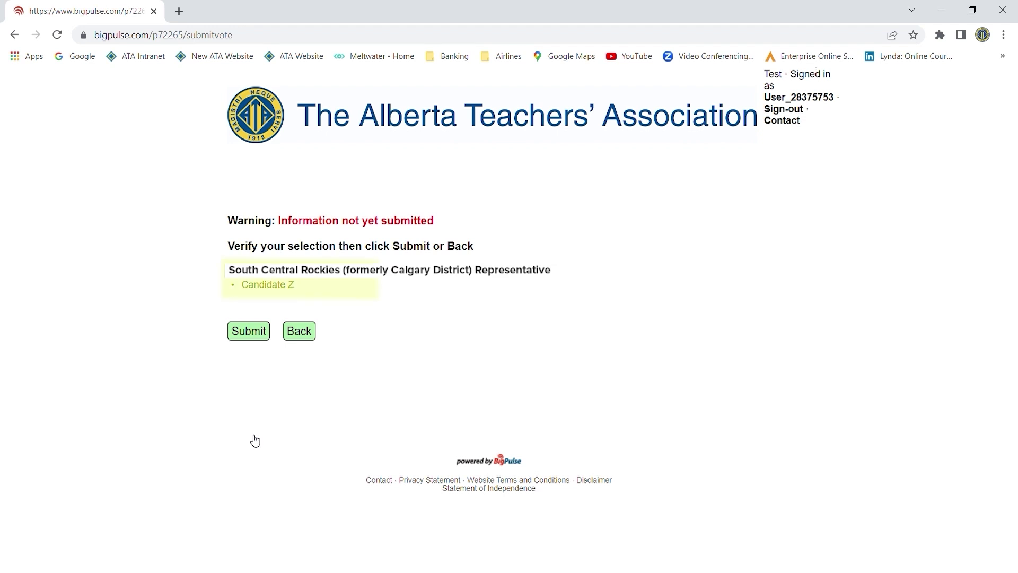
pyautogui.click(252, 338)
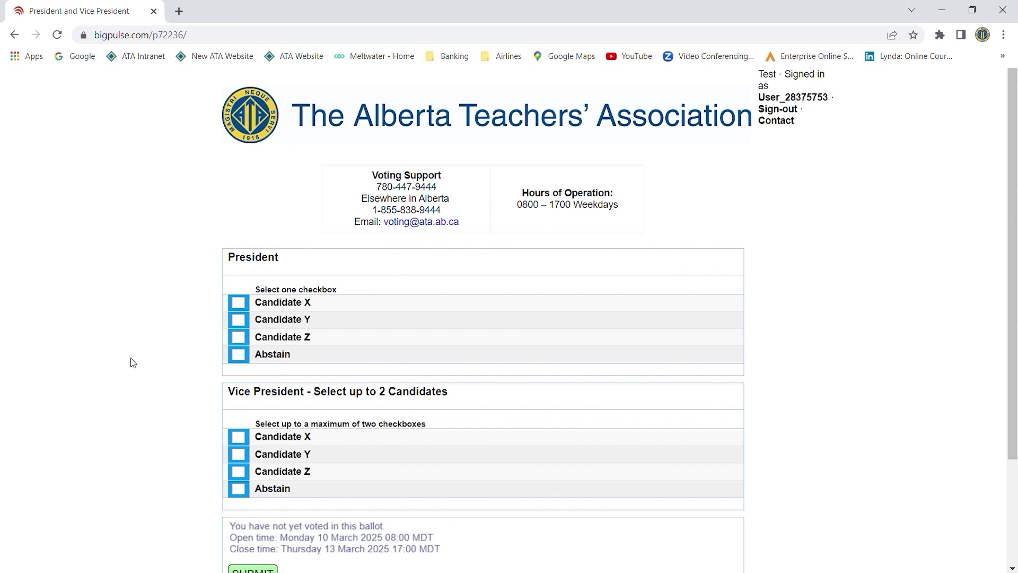
# Vote Candidate Z for President and Candidates Z and Y for Vice President, submit, and sign out.
pyautogui.click(239, 337)
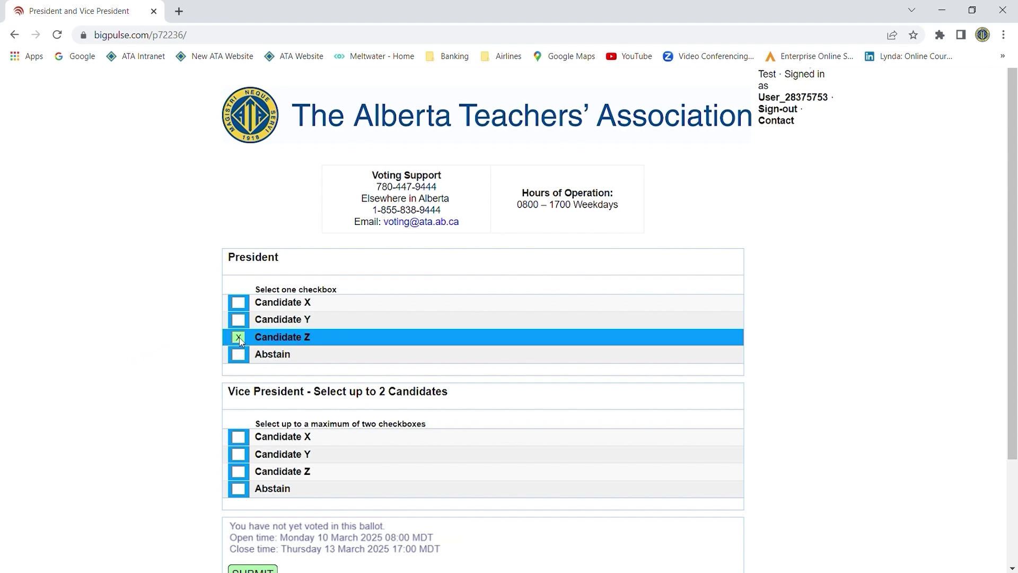
pyautogui.scroll(-3, 175, 350)
pyautogui.click(239, 334)
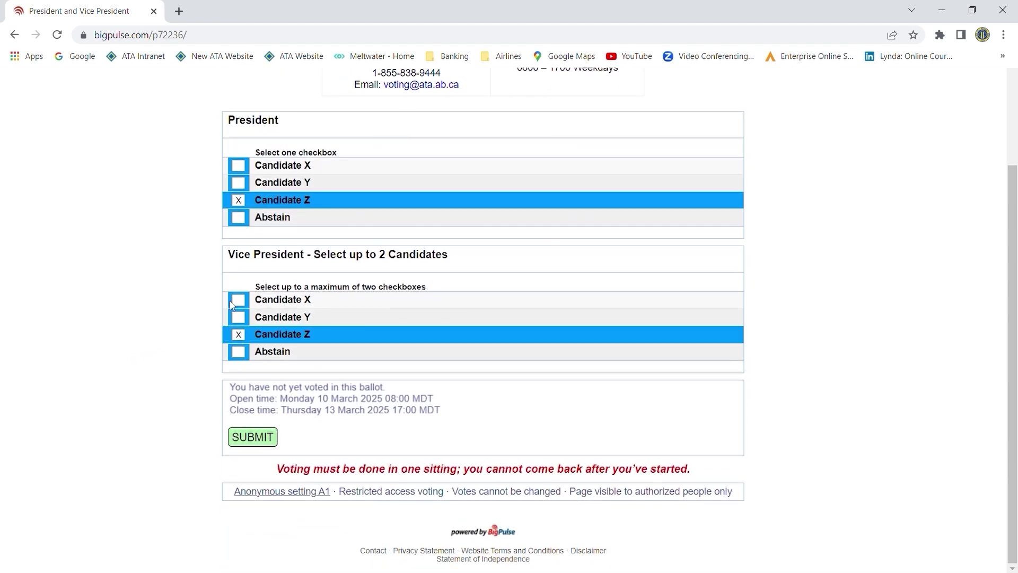
pyautogui.click(239, 317)
pyautogui.click(252, 437)
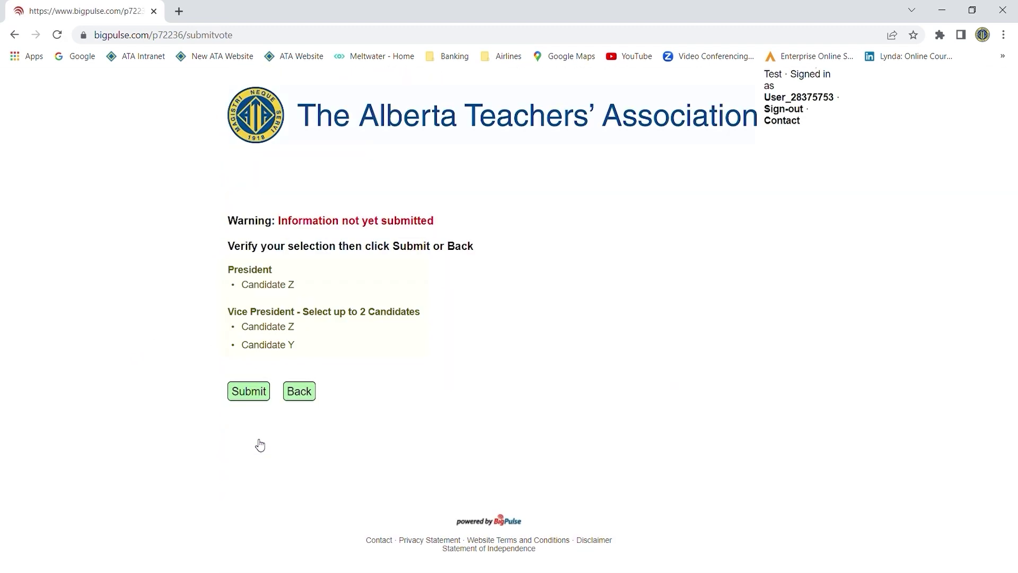
pyautogui.click(259, 392)
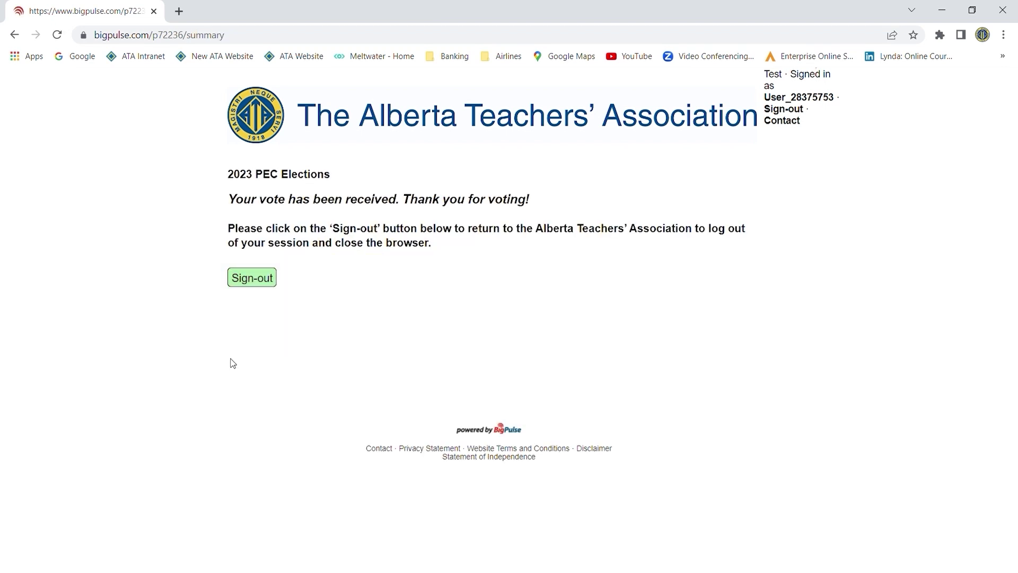
pyautogui.click(256, 280)
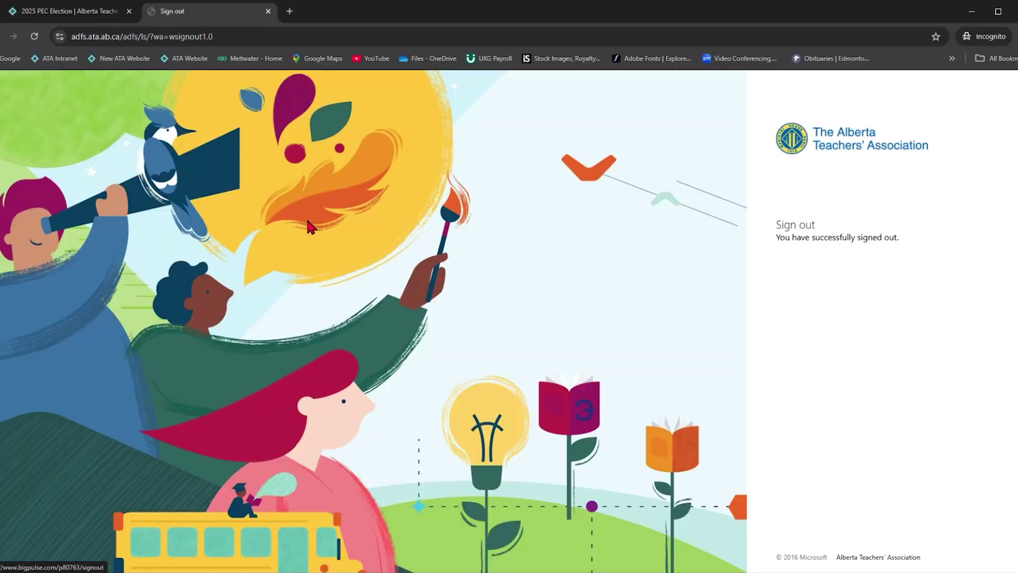